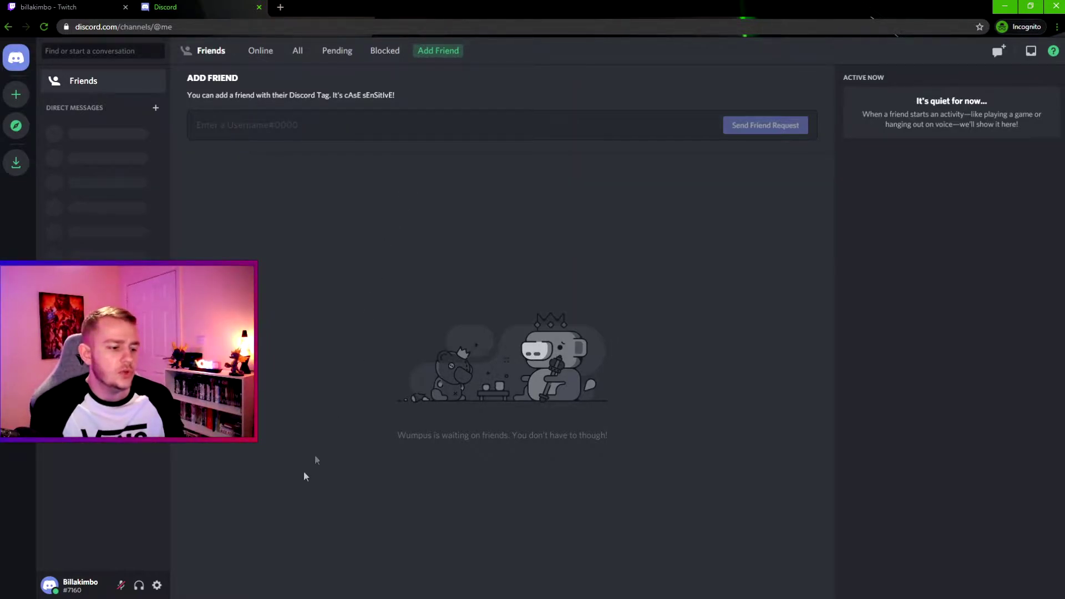
Open User Settings from the gear icon beside your username
left_click(157, 585)
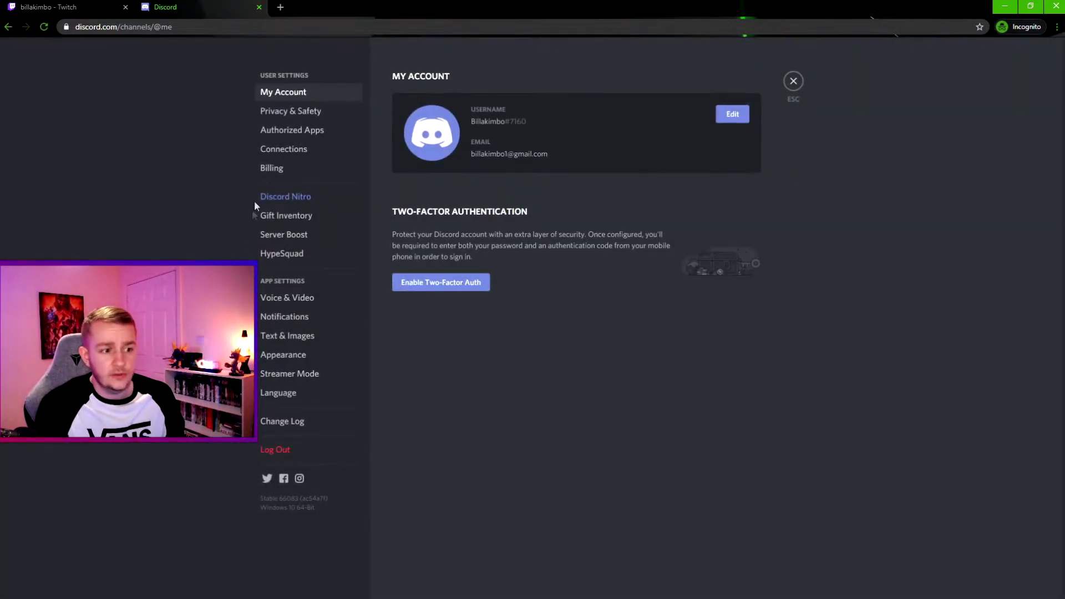
Go to the Connections page in User Settings
left_click(285, 153)
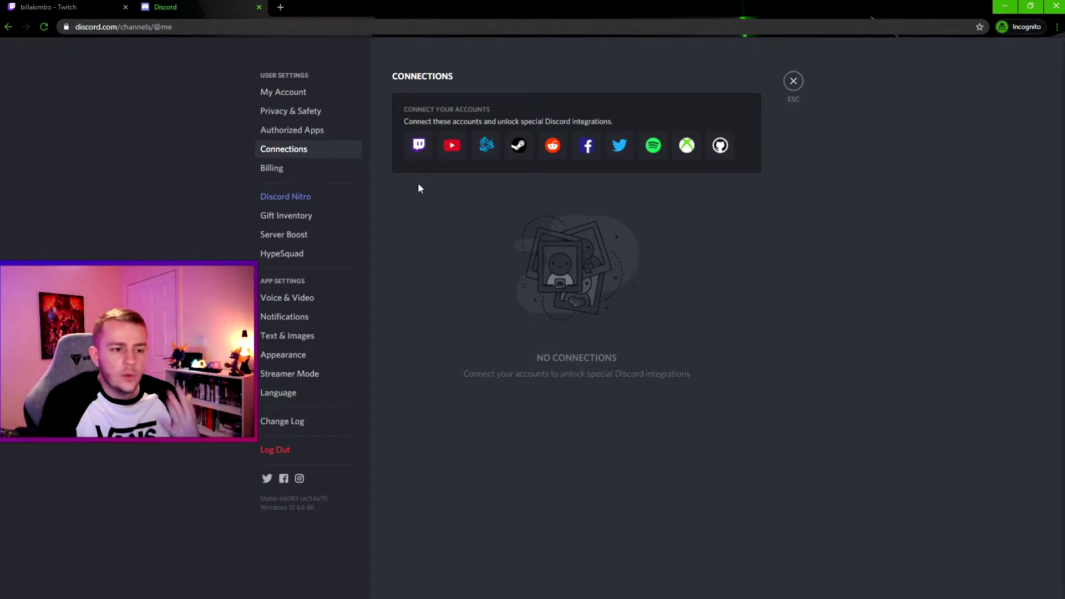
Link a Twitch account by authorizing Discord in the Twitch popup
left_click(423, 154)
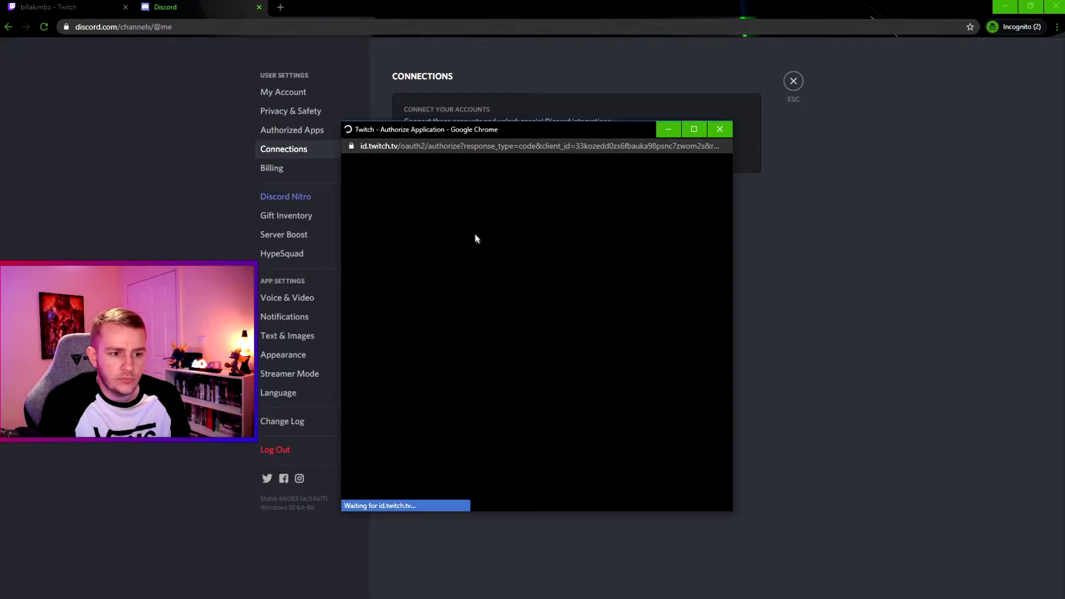
scroll(469, 247, "up", 2)
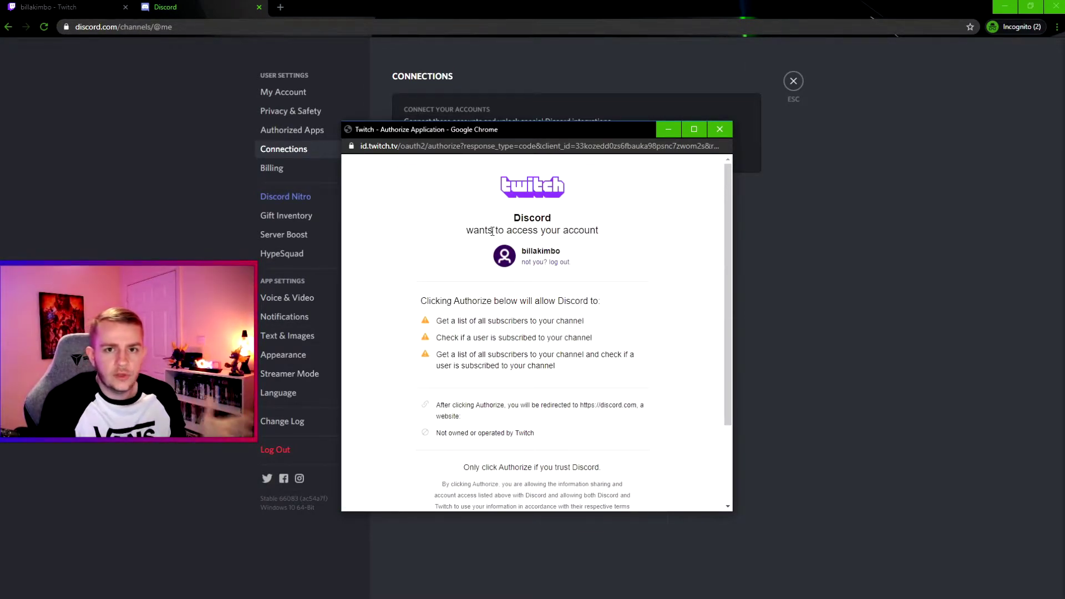
scroll(543, 270, "down", 2)
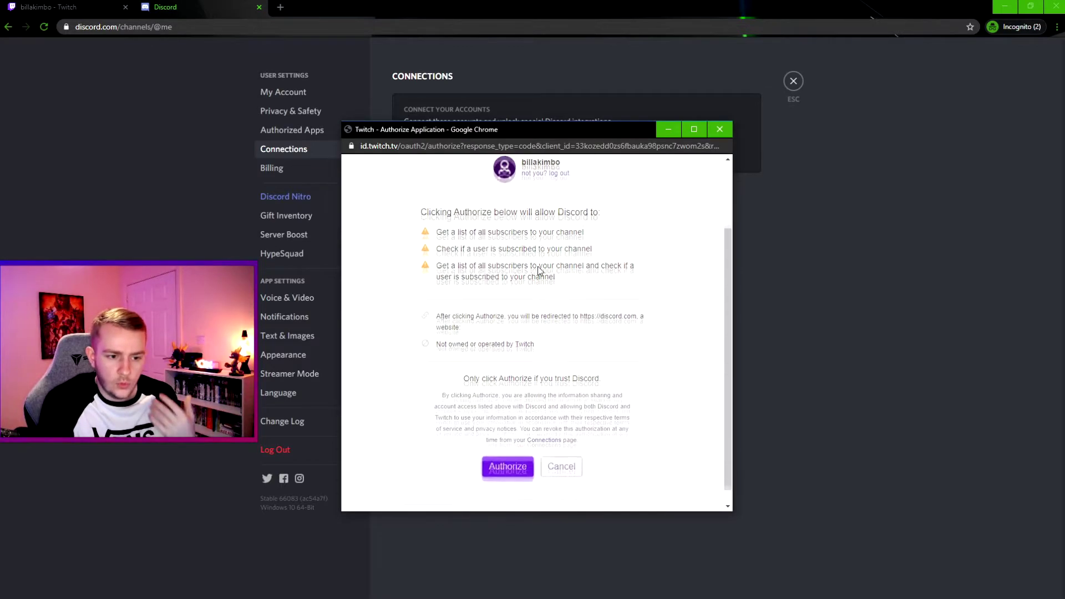
left_click(501, 448)
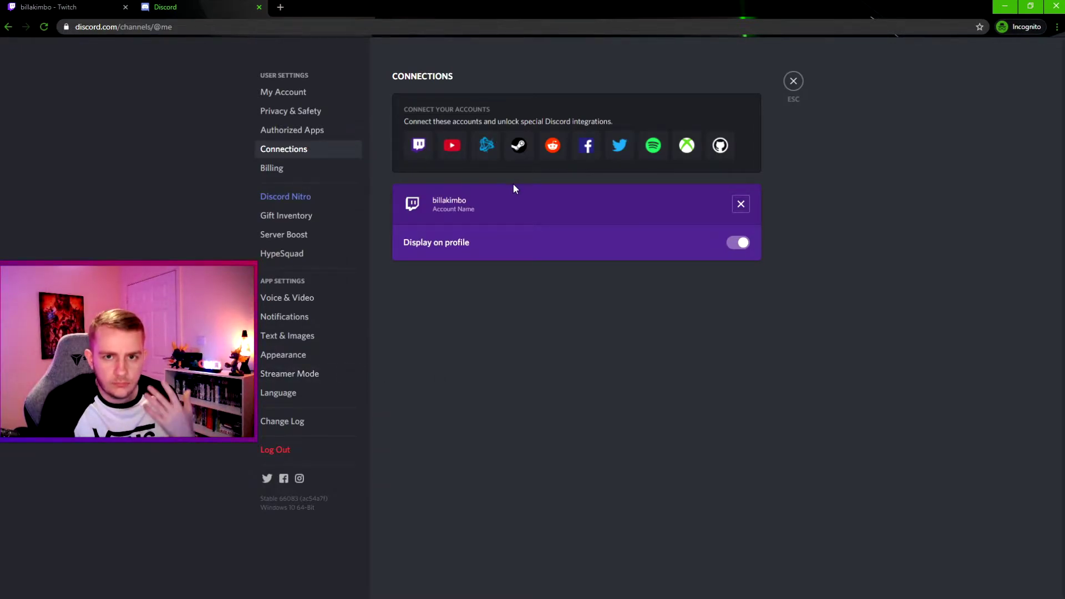
Toggle the Twitch Display on profile setting off and on, then disconnect Twitch and exit settings
left_click(732, 248)
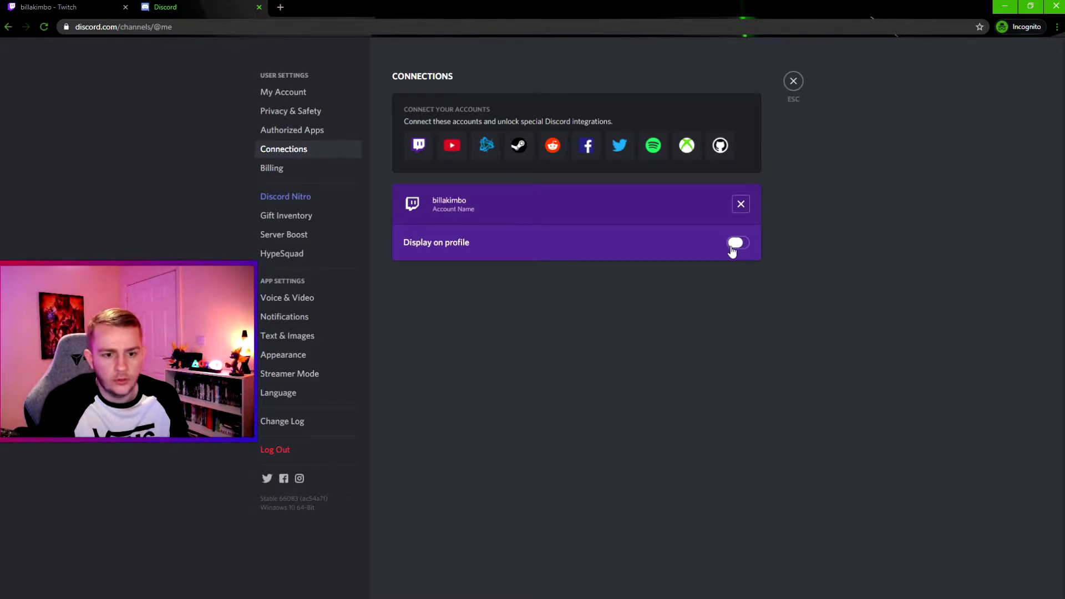
left_click(733, 249)
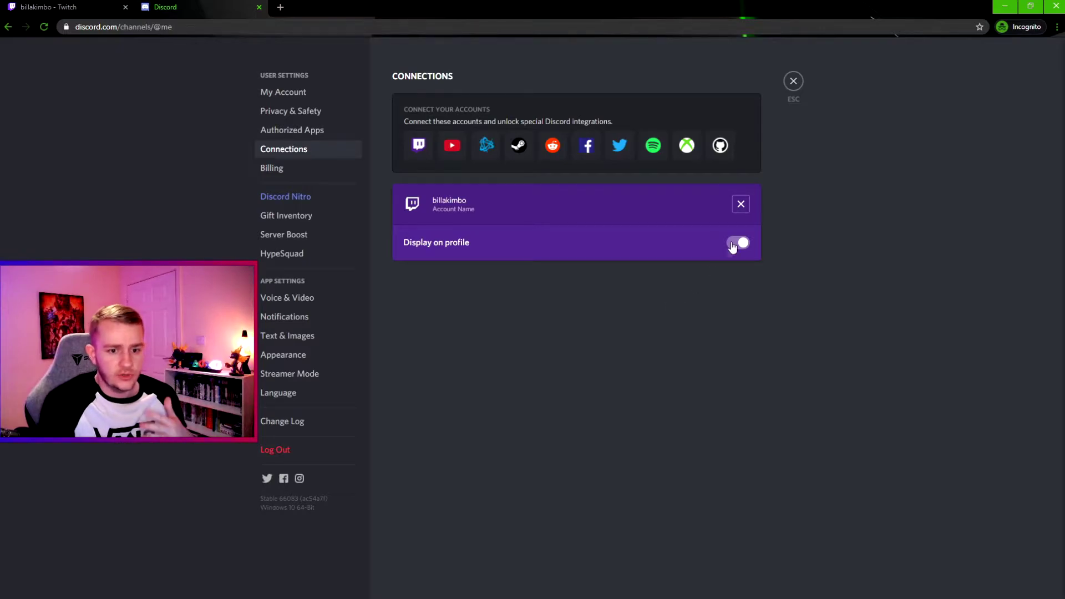
left_click(740, 205)
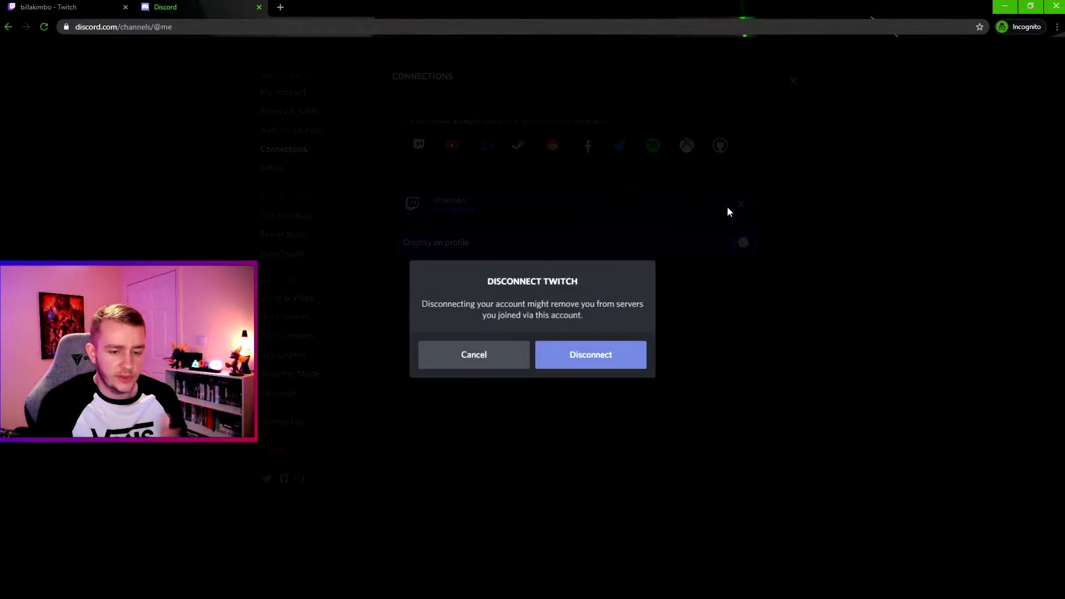
left_click(574, 364)
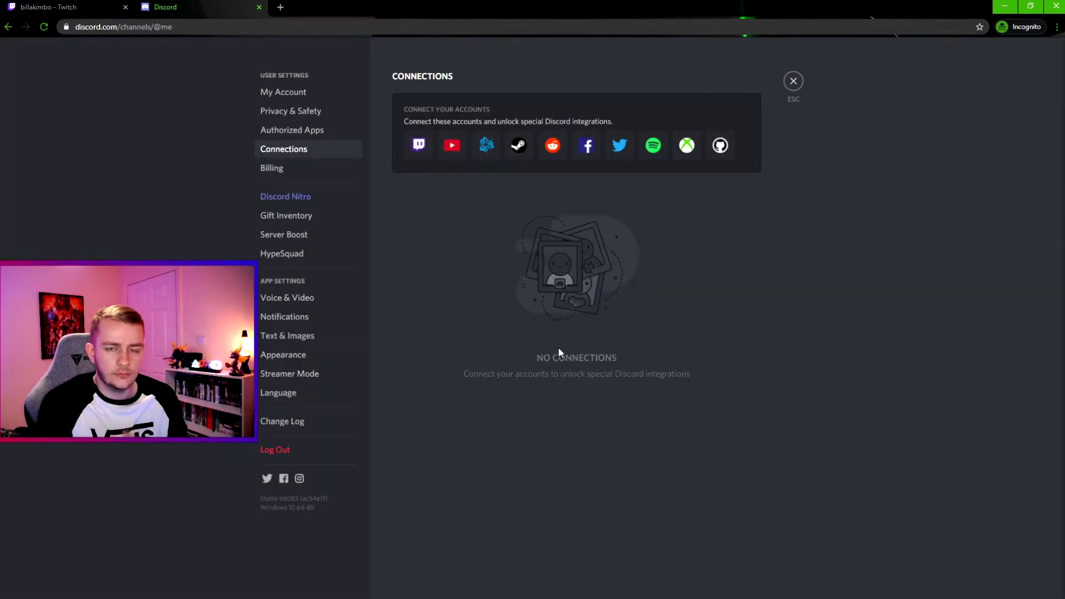
key("Escape")
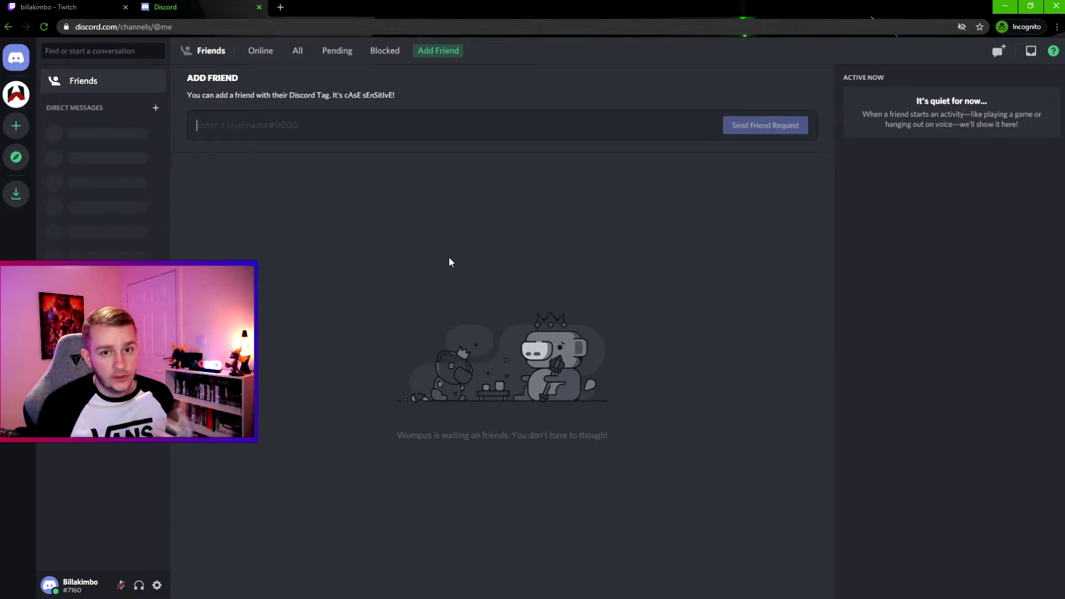
Open The Breathtakers server and view your own profile from the member list
left_click(17, 94)
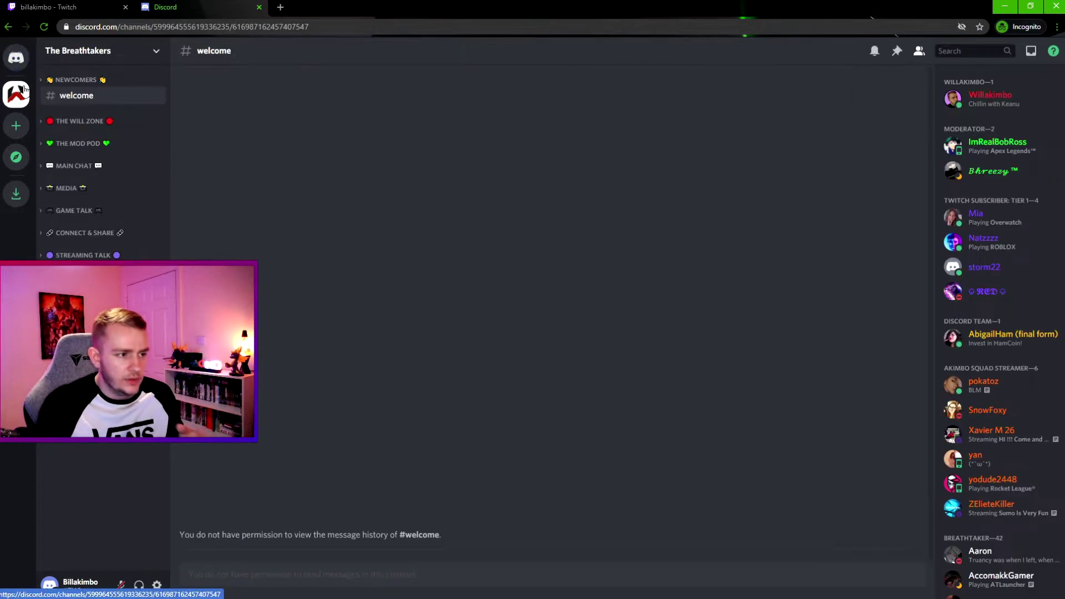
scroll(1004, 511, "down", 5)
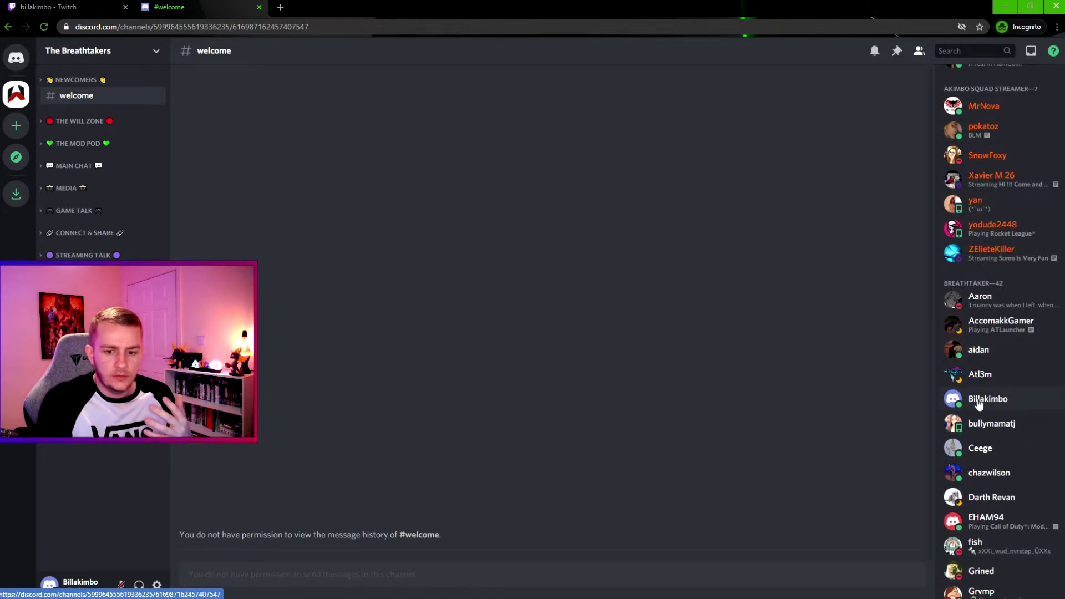
left_click(981, 403)
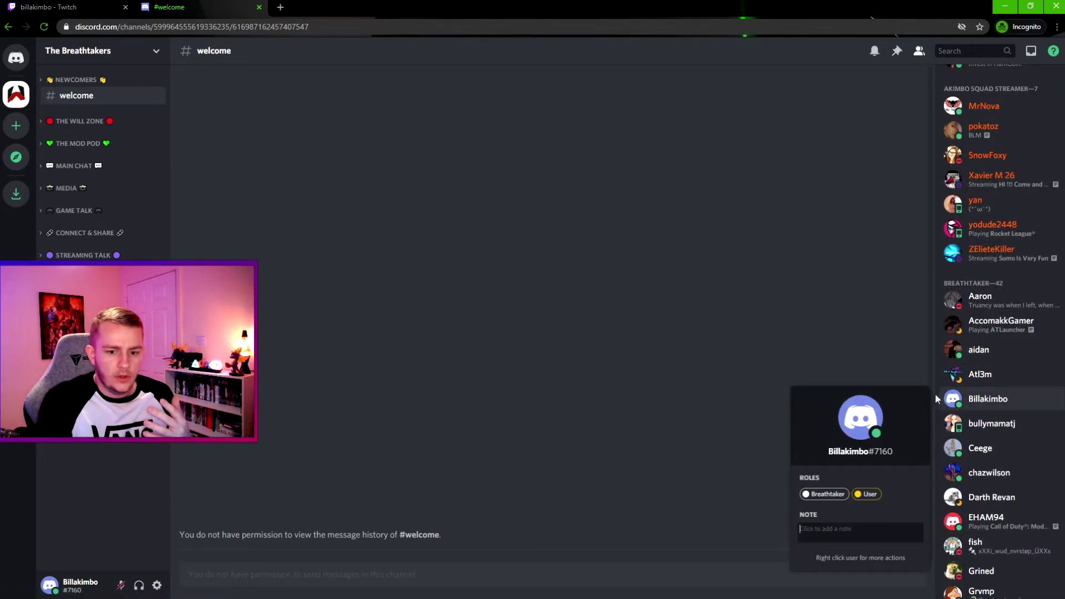
left_click(863, 425)
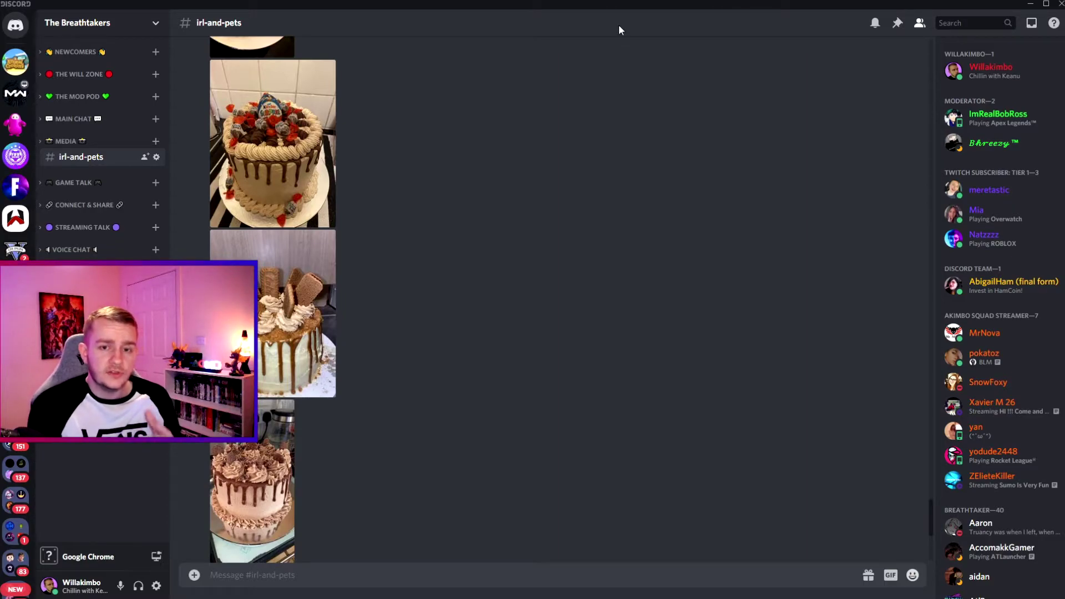
Open The Breathtakers' Integrations settings and expand the Twitch channel's sync settings
left_click(155, 29)
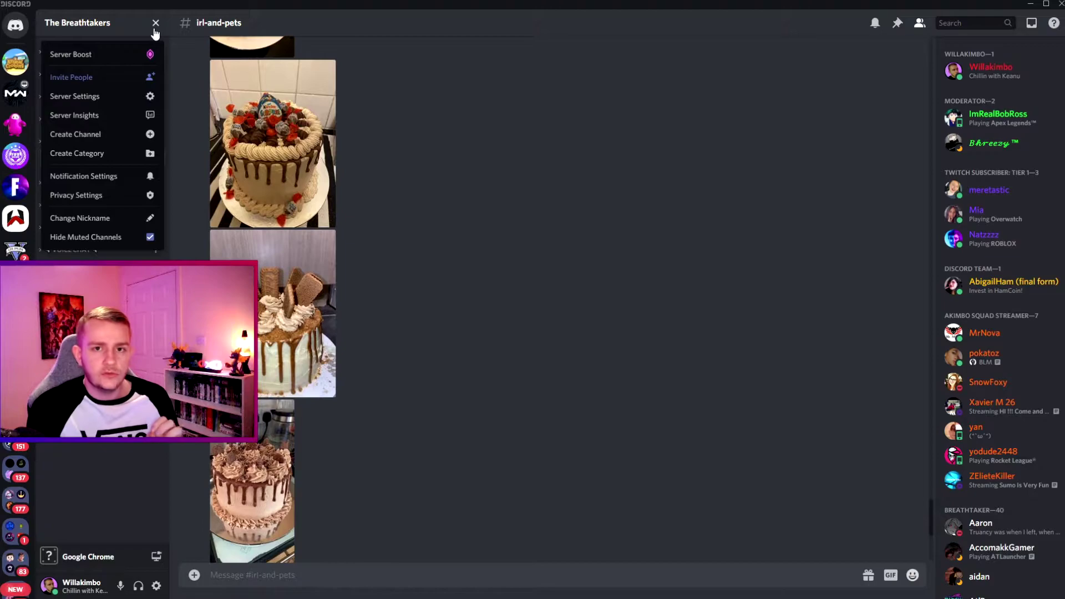
left_click(109, 98)
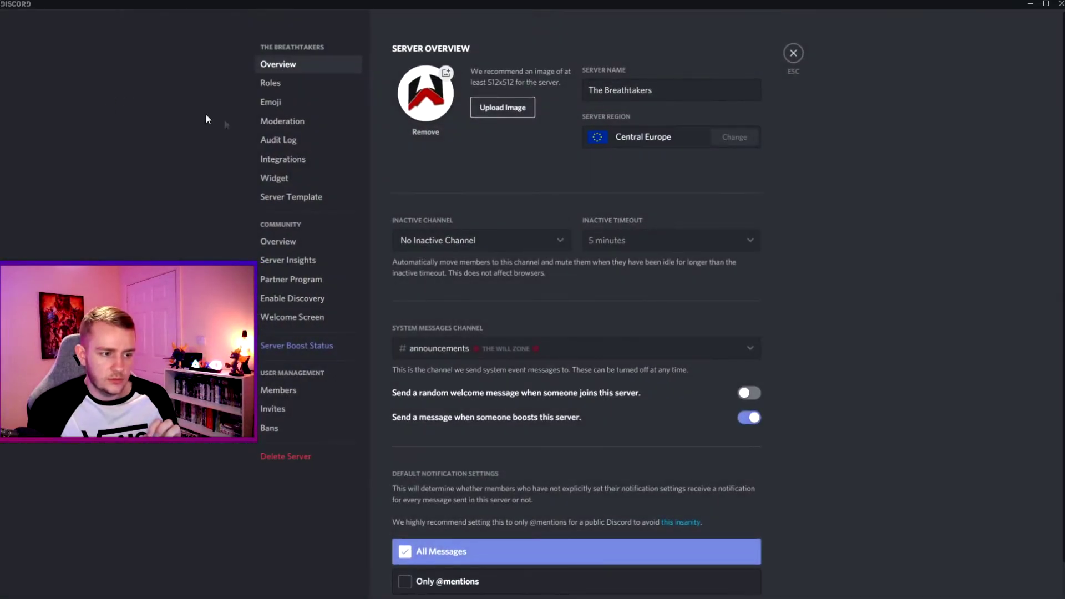
left_click(274, 162)
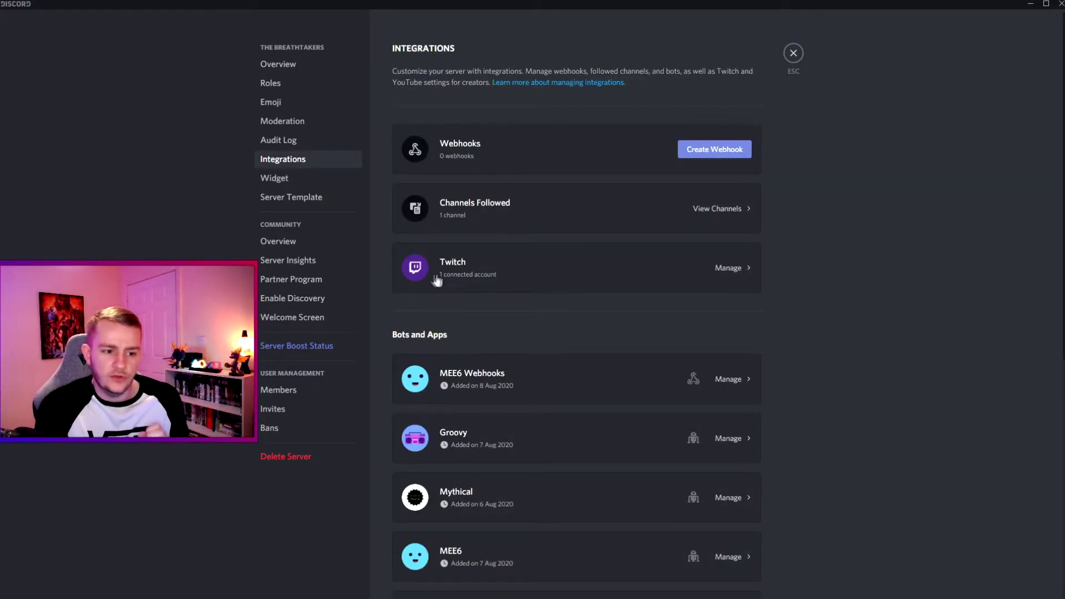
left_click(727, 274)
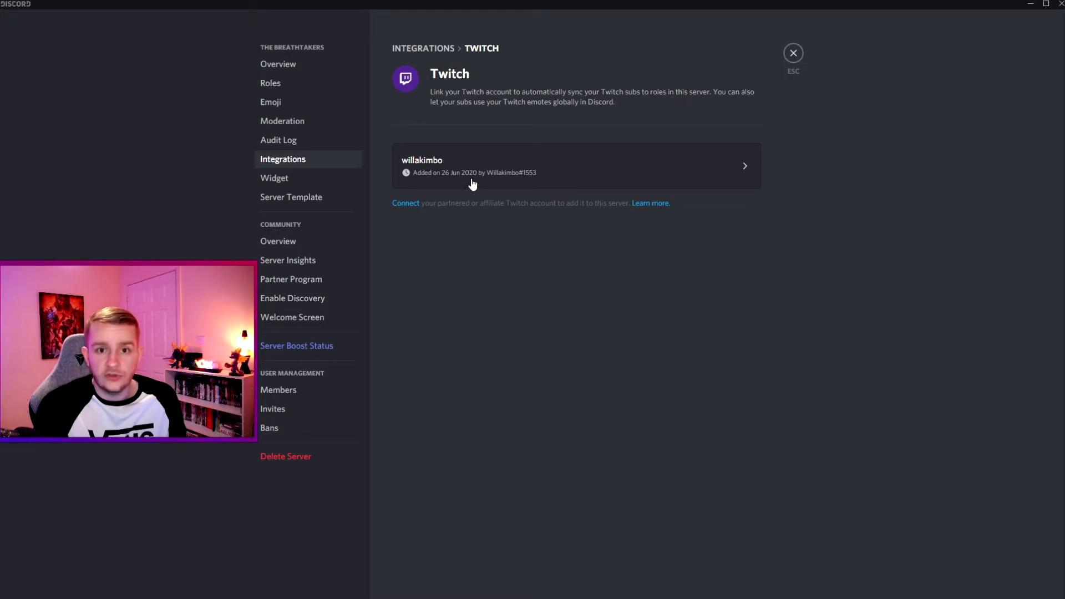
left_click(744, 173)
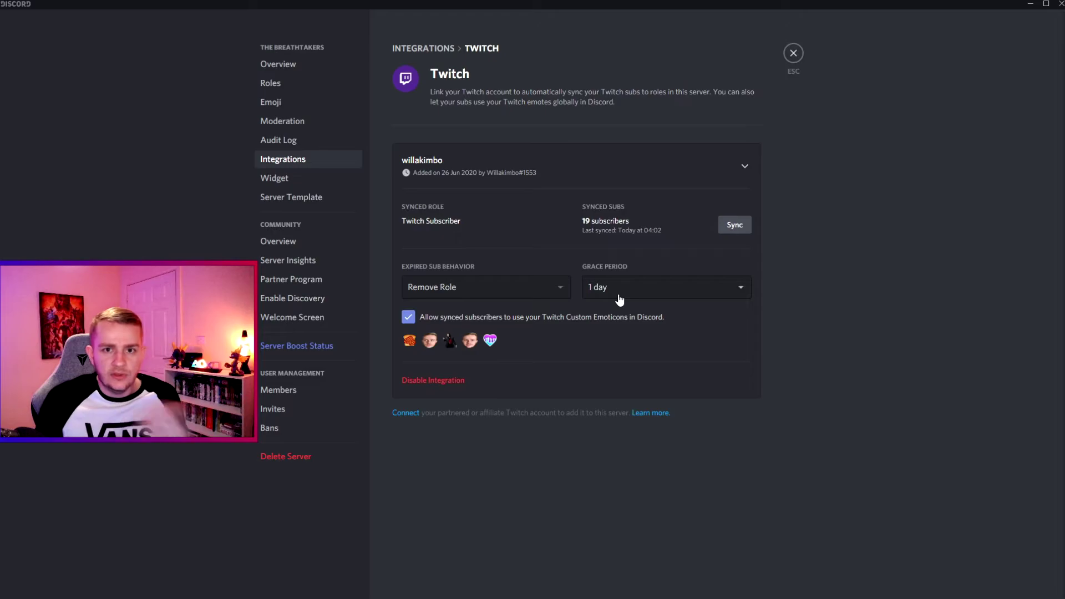
Keep Remove Role with a 1 day grace period for expired subs, leaving emoticons enabled
left_click(553, 294)
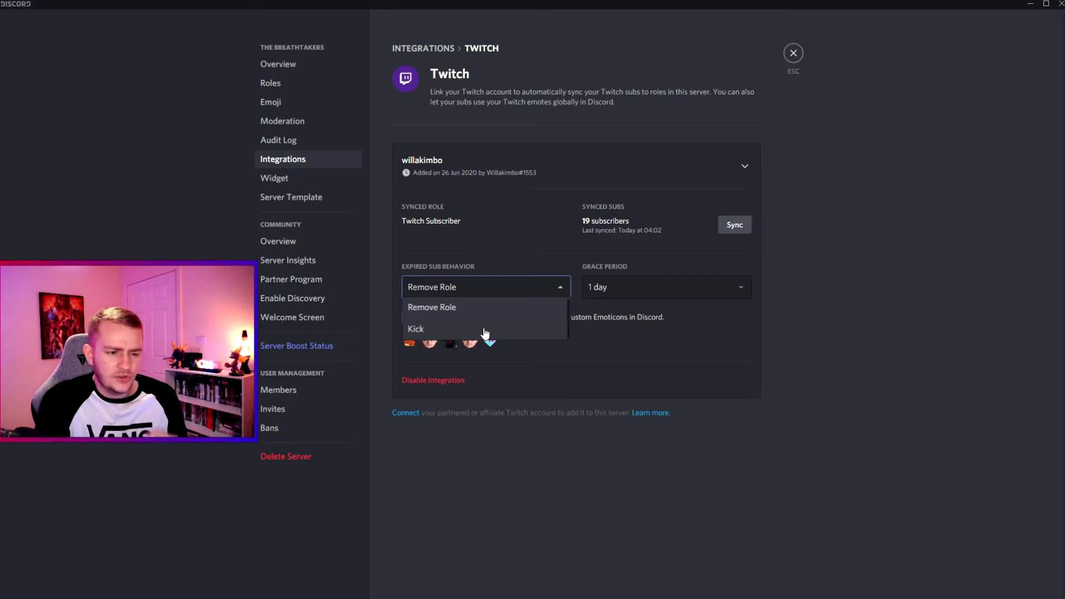
left_click(542, 292)
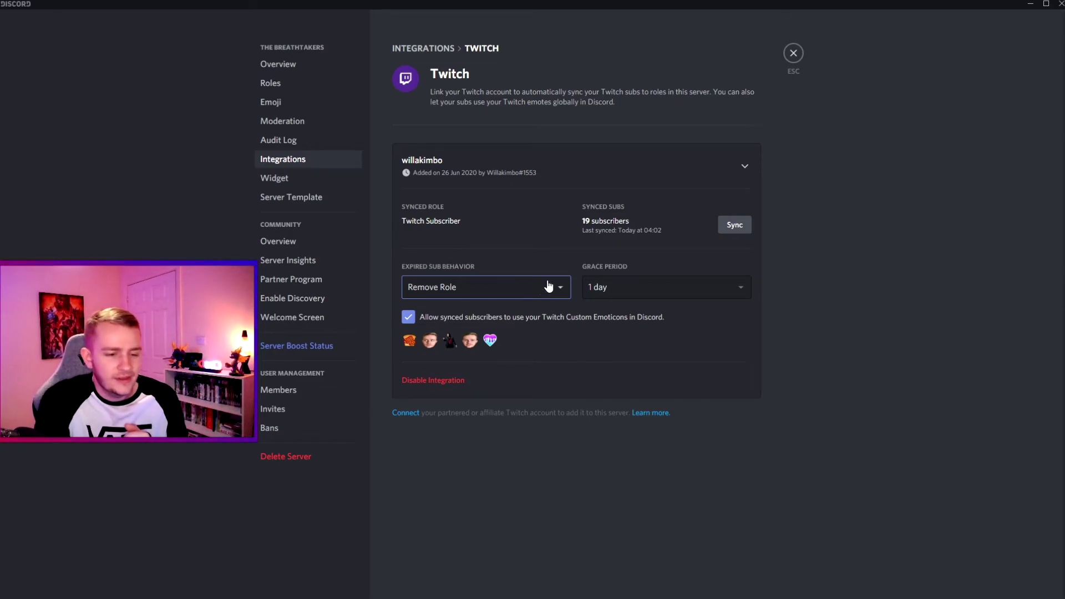
left_click(548, 285)
left_click(542, 293)
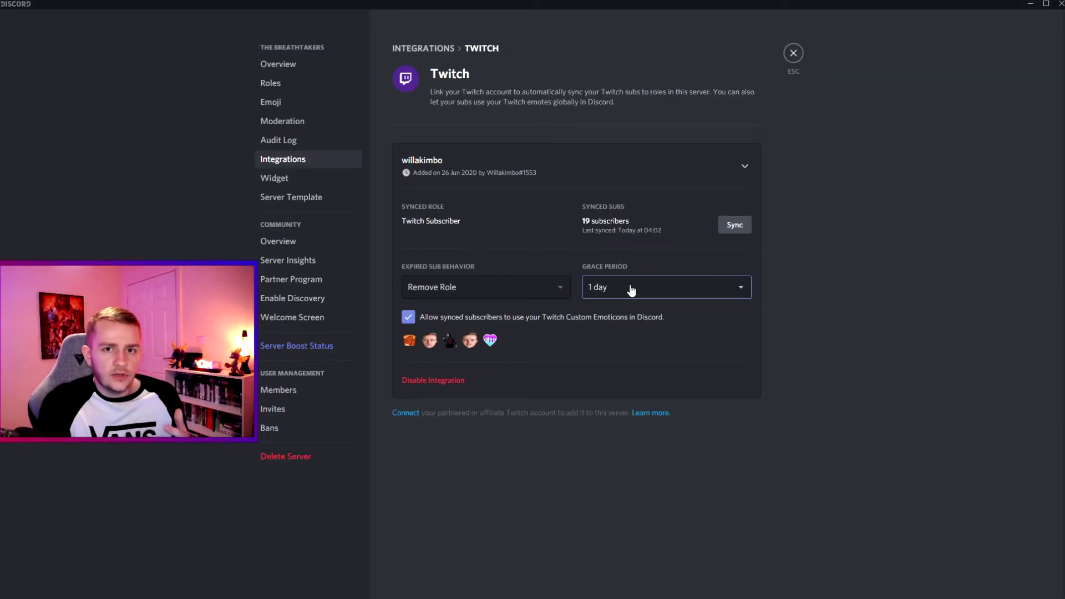
left_click(631, 290)
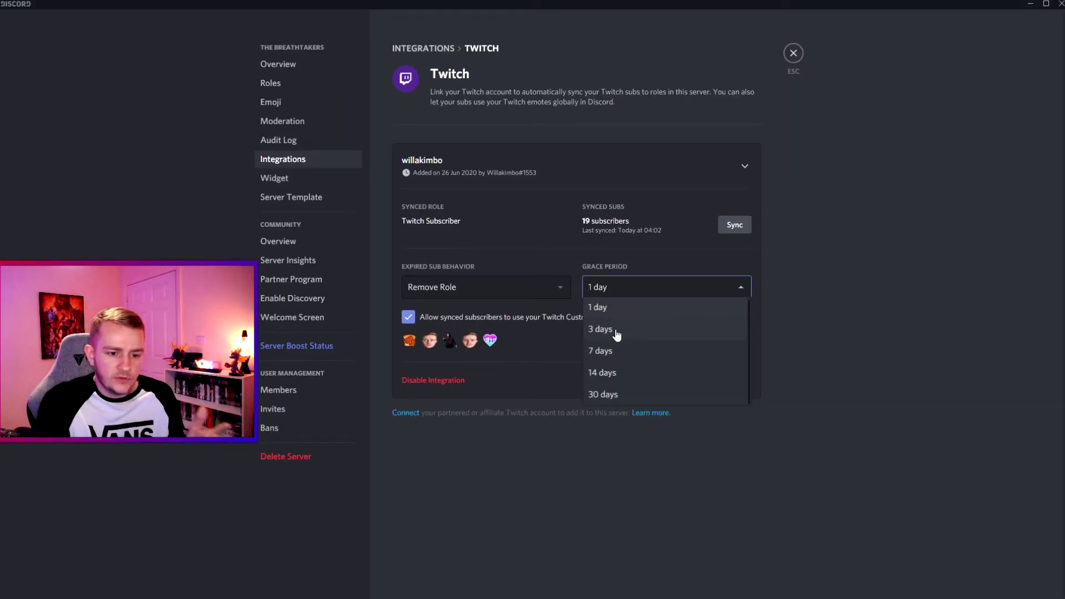
left_click(636, 307)
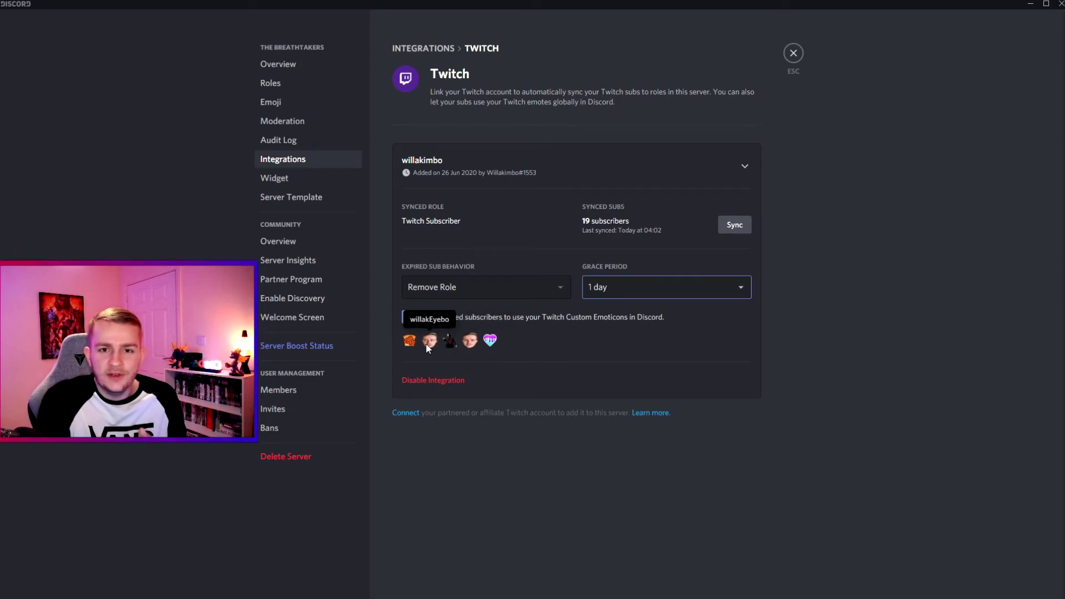
left_click(409, 317)
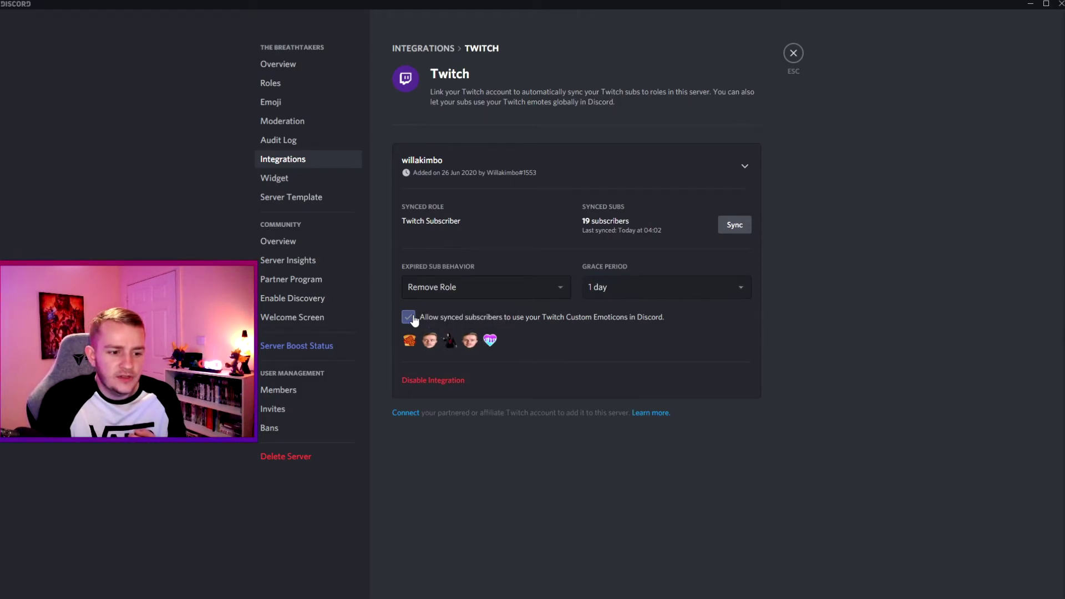
left_click(411, 318)
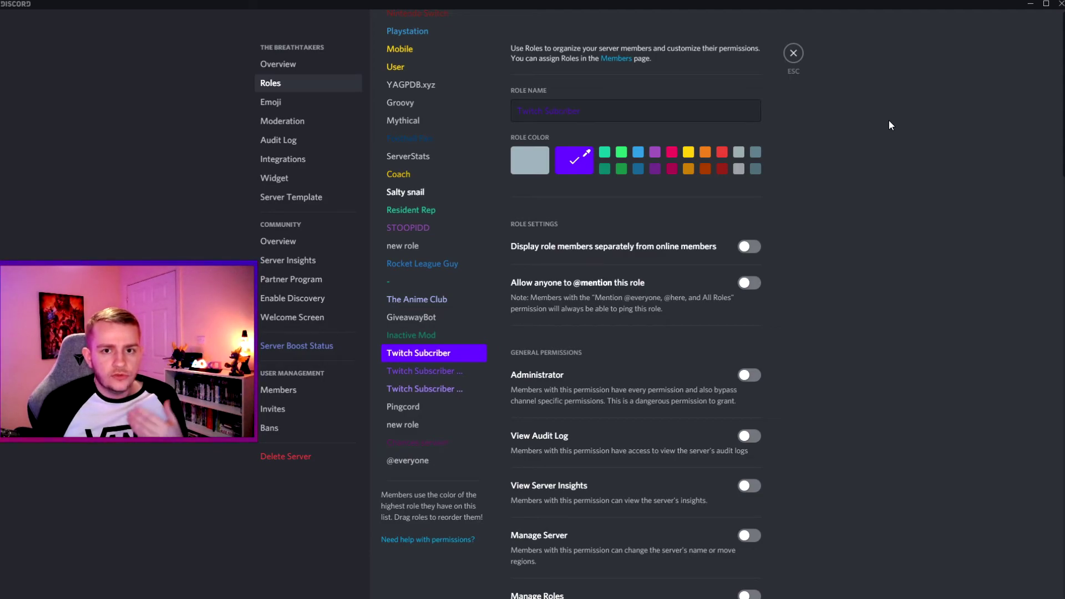
Compare the Twitch Subcriber, Tier 2 and Tier 3 roles without changes, ending on Tier 3
left_click(438, 371)
left_click(430, 390)
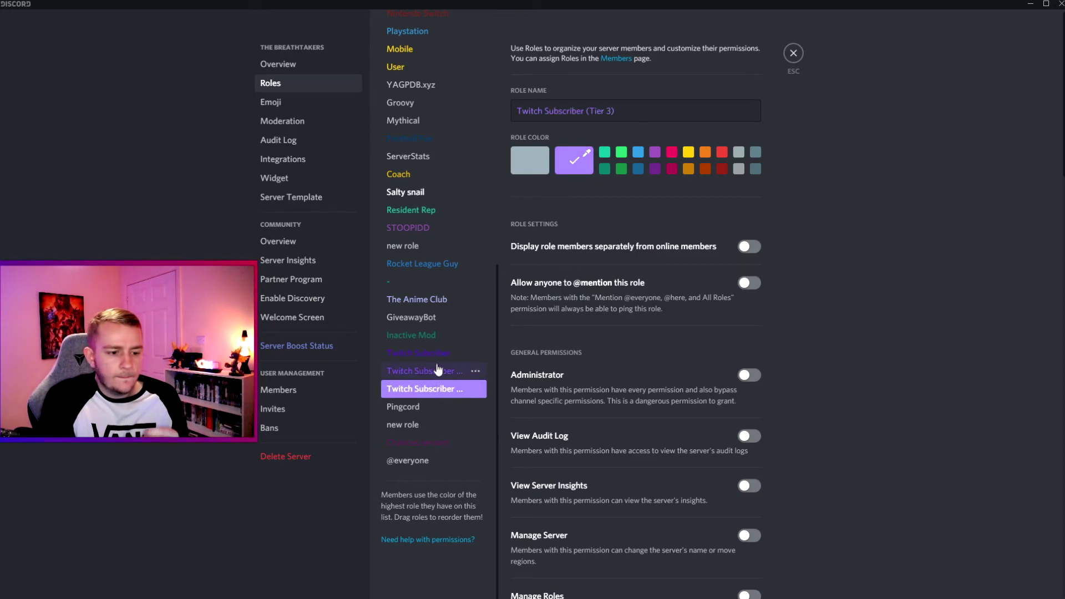
left_click(439, 355)
left_click(432, 372)
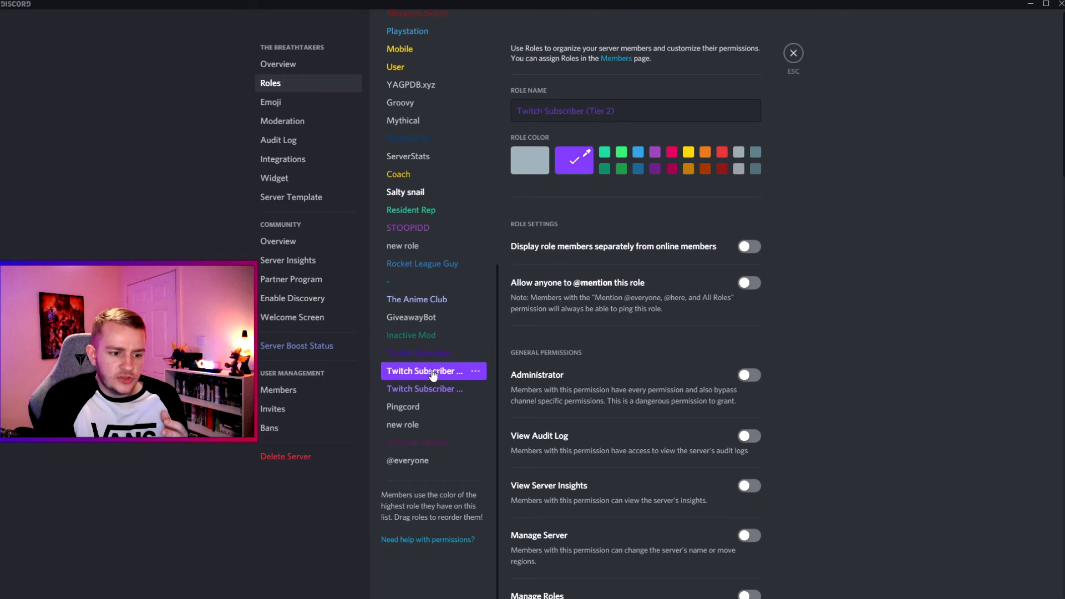
left_click(432, 390)
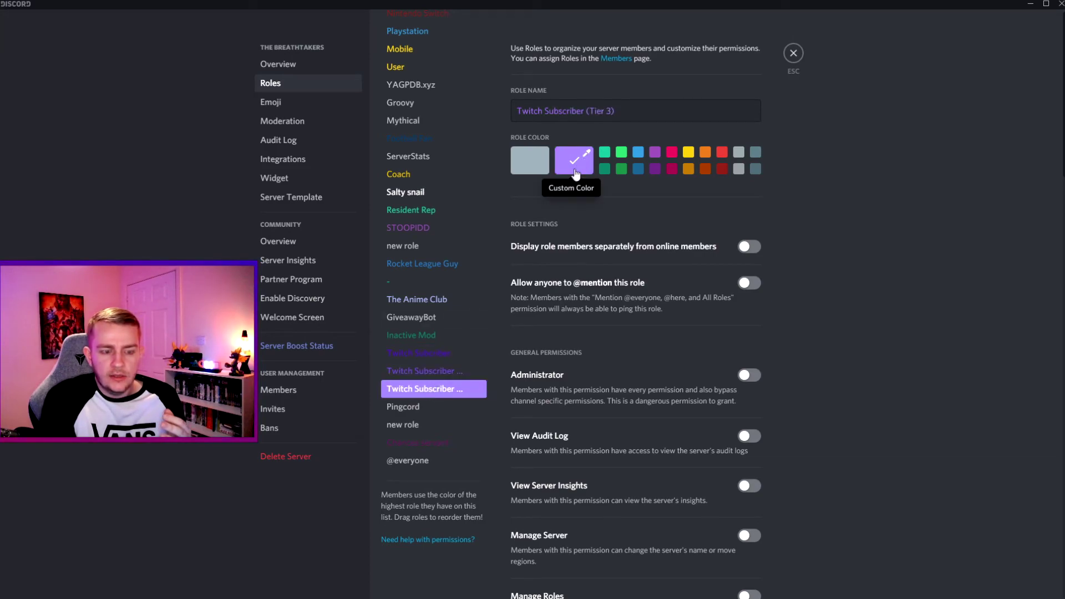
left_click(445, 372)
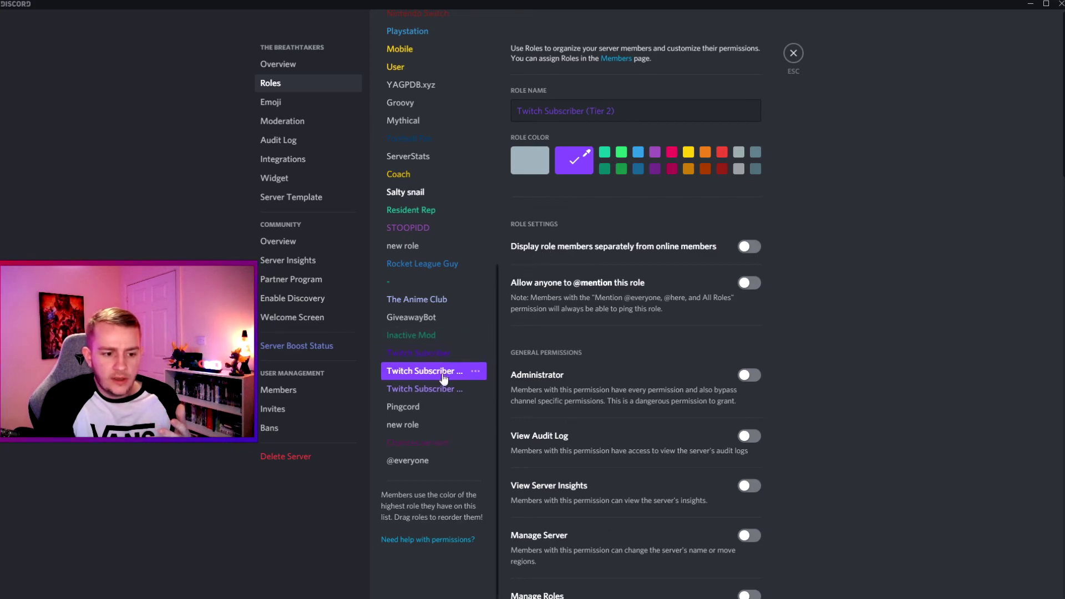
left_click(443, 387)
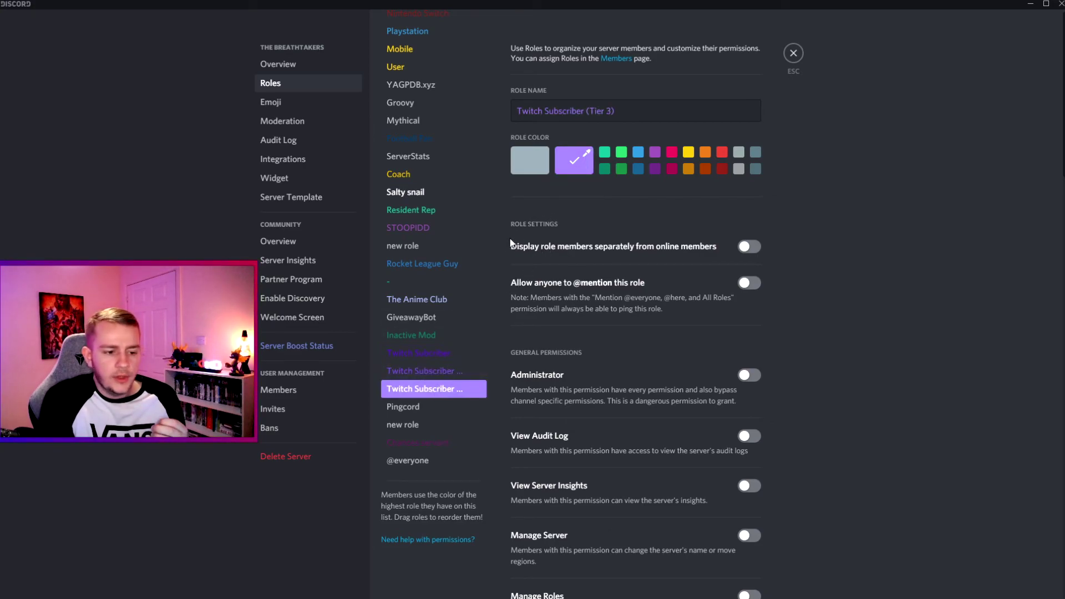